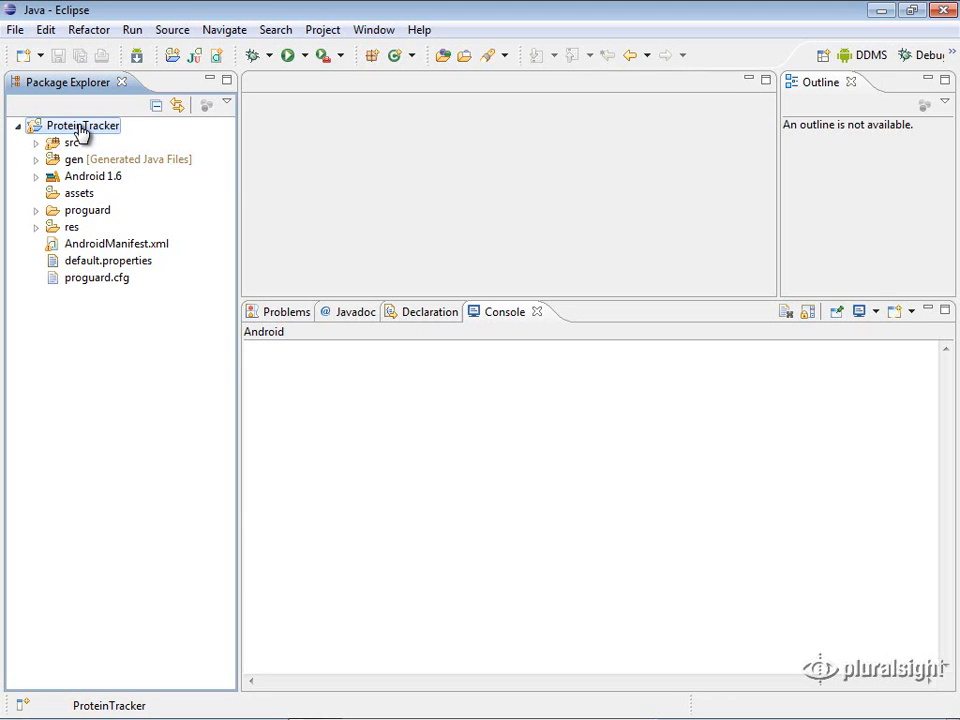
Check the workspace for problems and start exporting the ProteinTracker project as a signed application package.
left_click(298, 318)
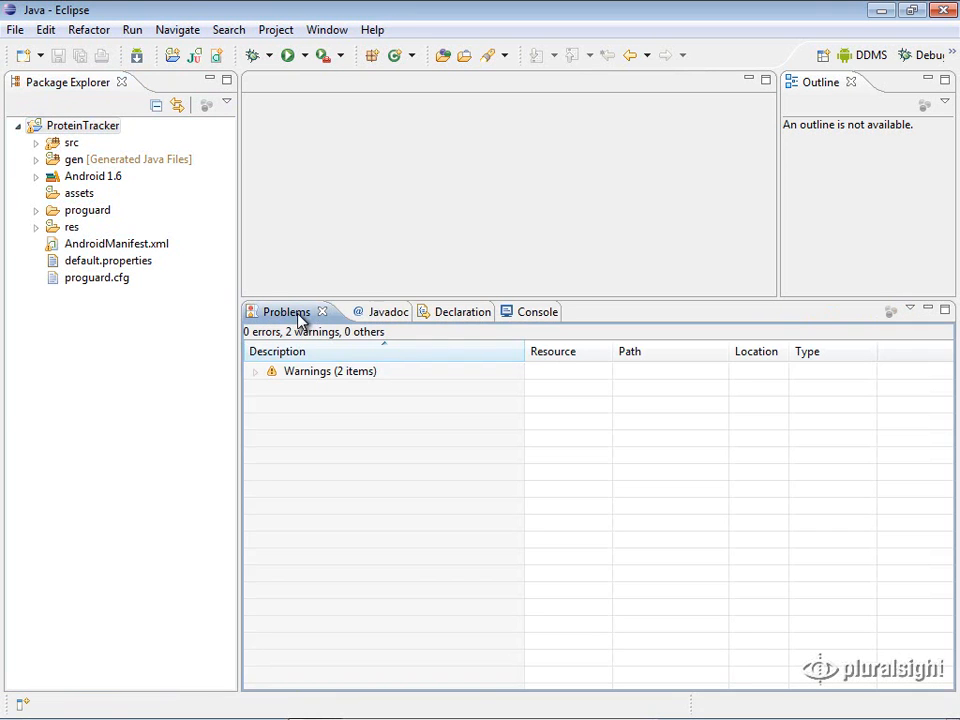
left_click(531, 314)
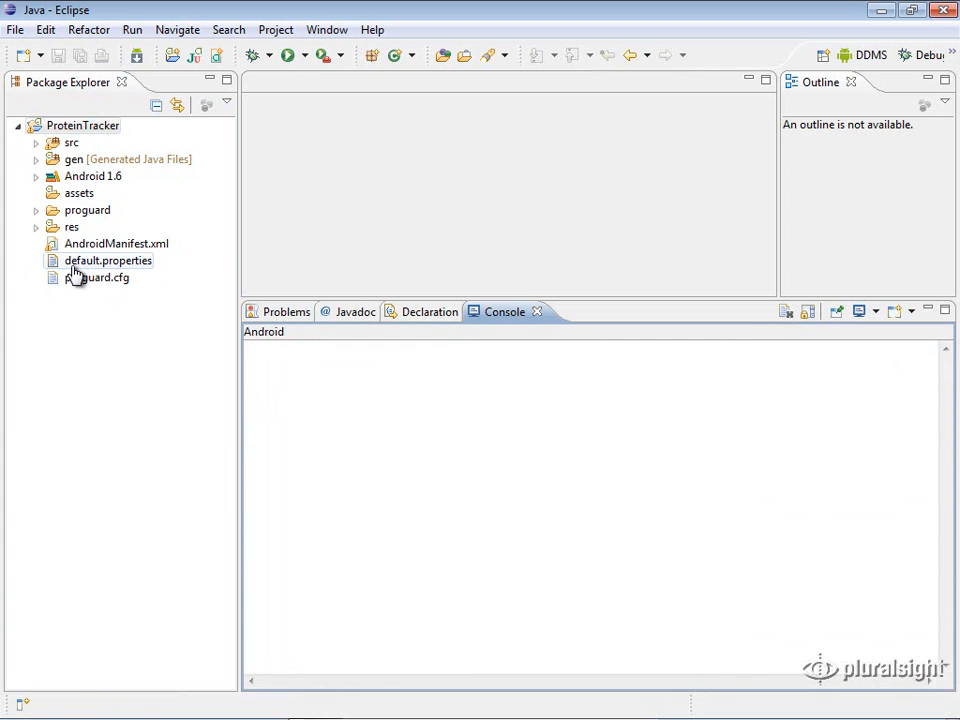
right_click(80, 127)
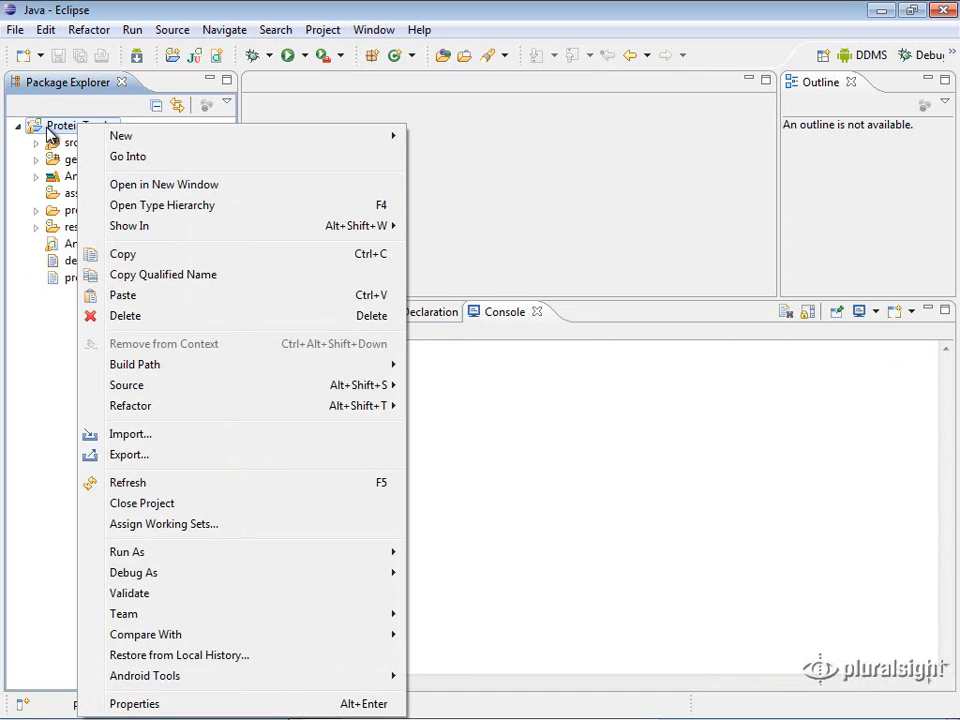
mouse_move(140, 682)
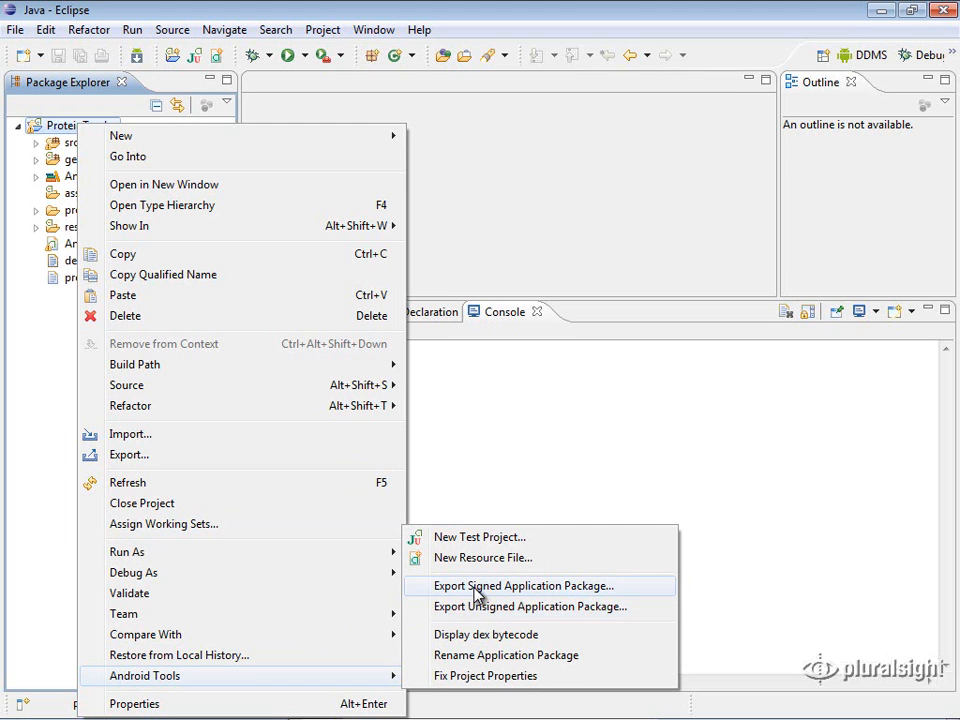
left_click(478, 589)
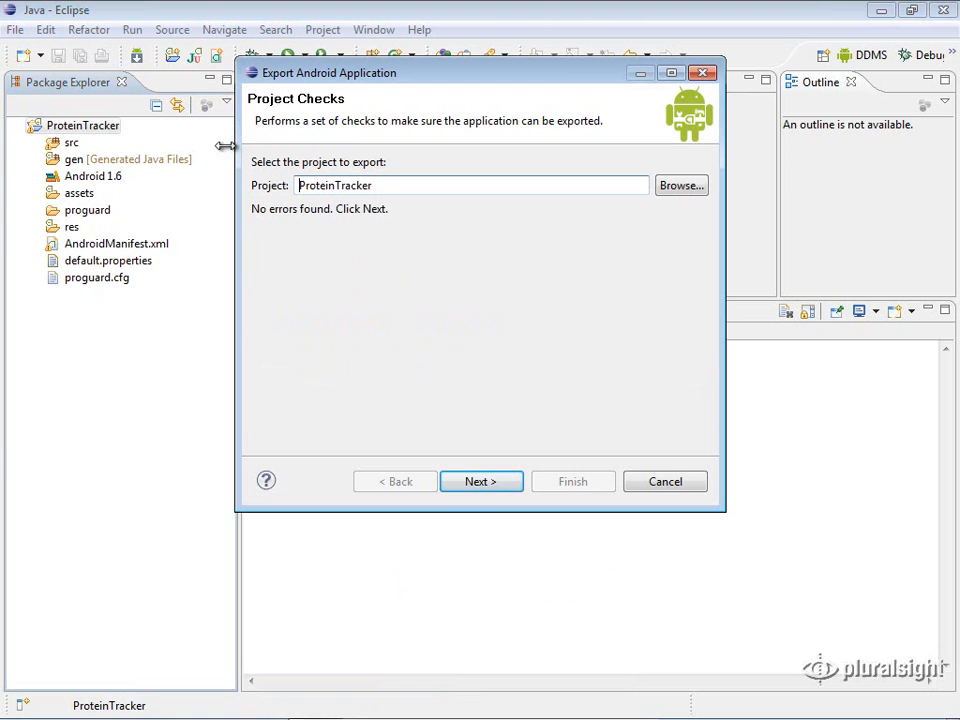
left_click(490, 480)
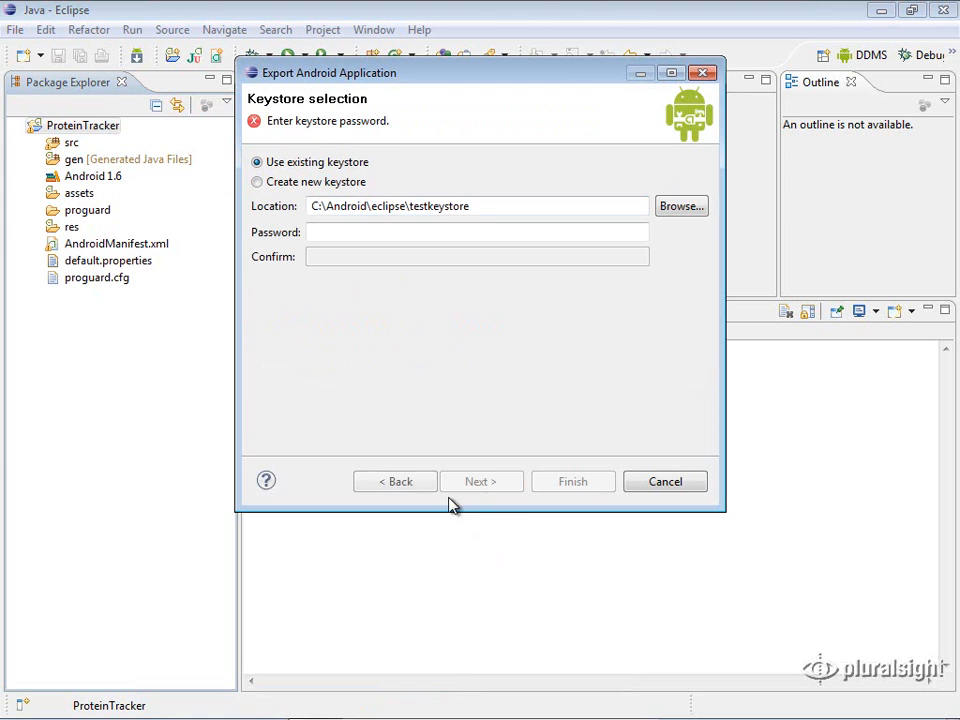
Choose to create a new keystore at C:\Android\eclipse\ProteinTrackerStore.
left_click(268, 183)
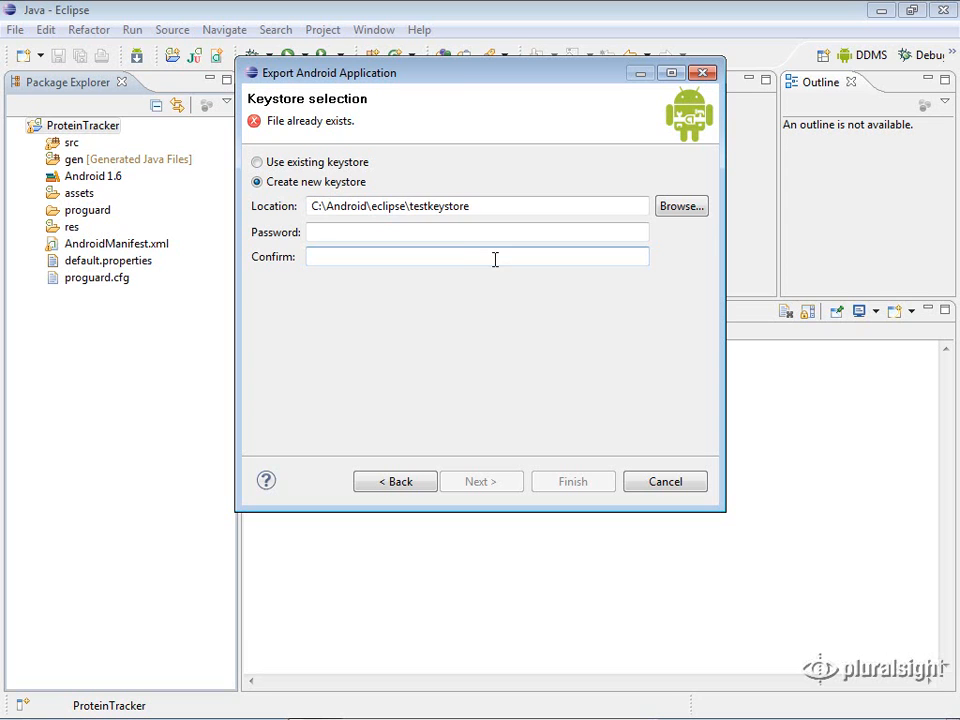
left_click(419, 203)
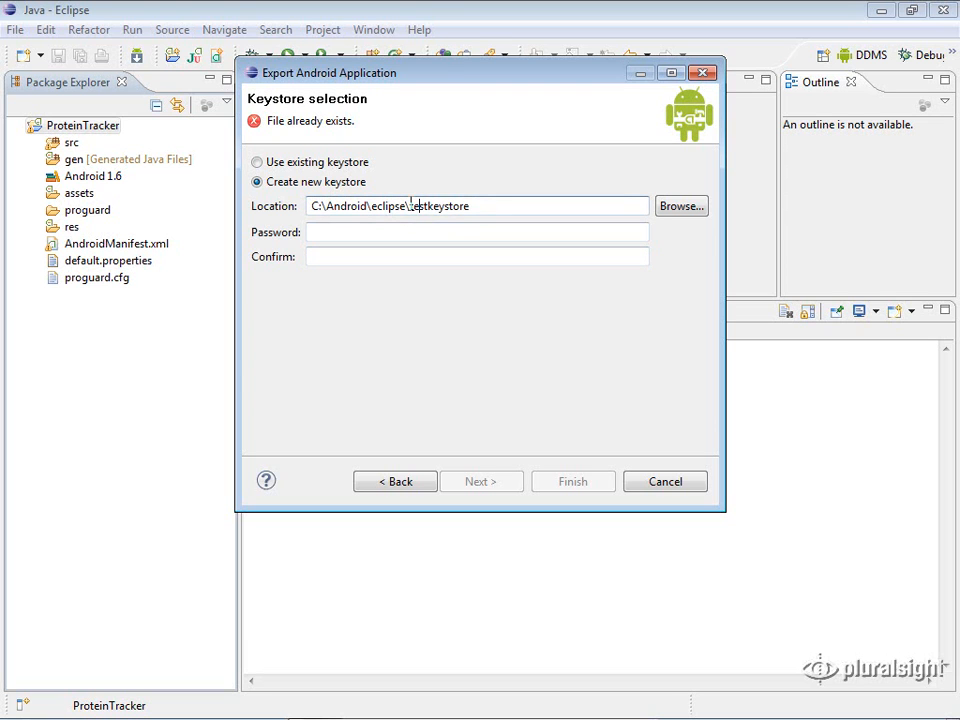
left_click_drag(406, 205, 748, 211)
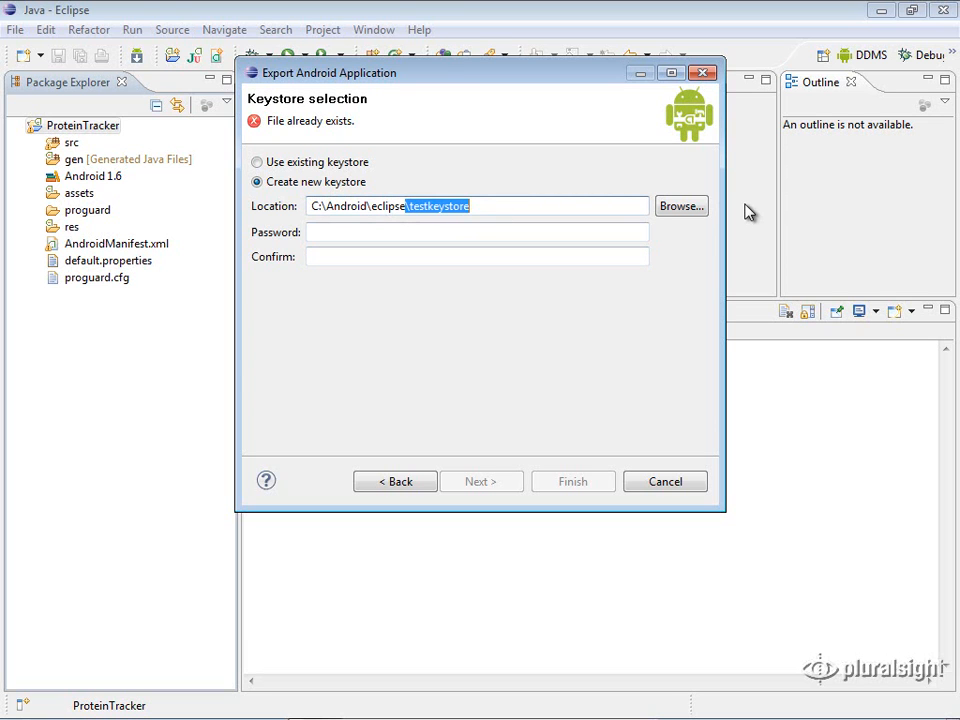
key("BackSpace")
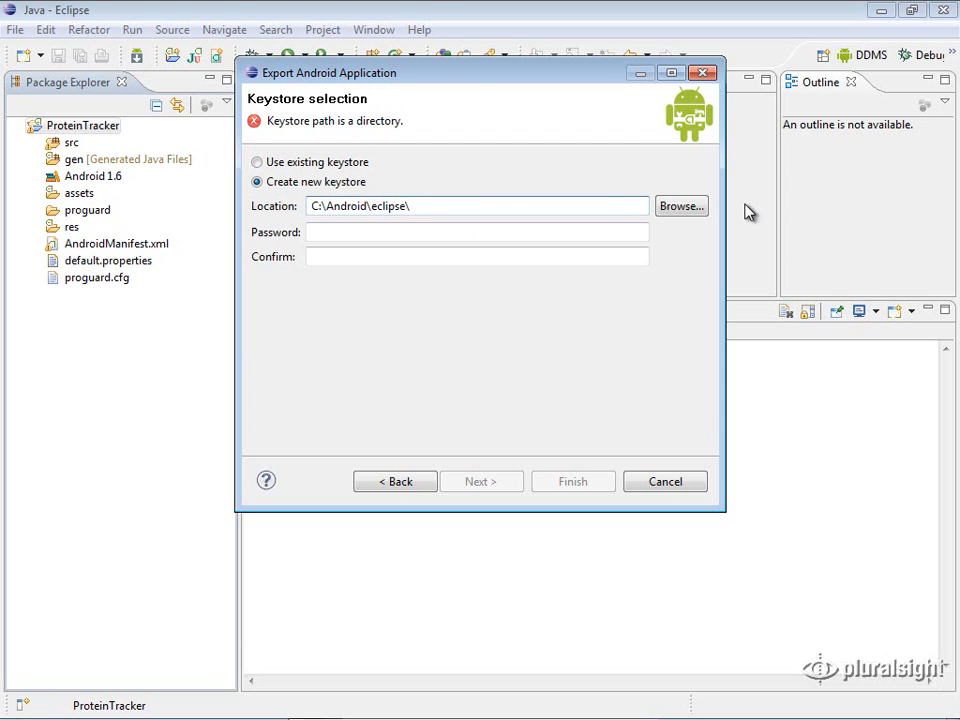
type("Prot")
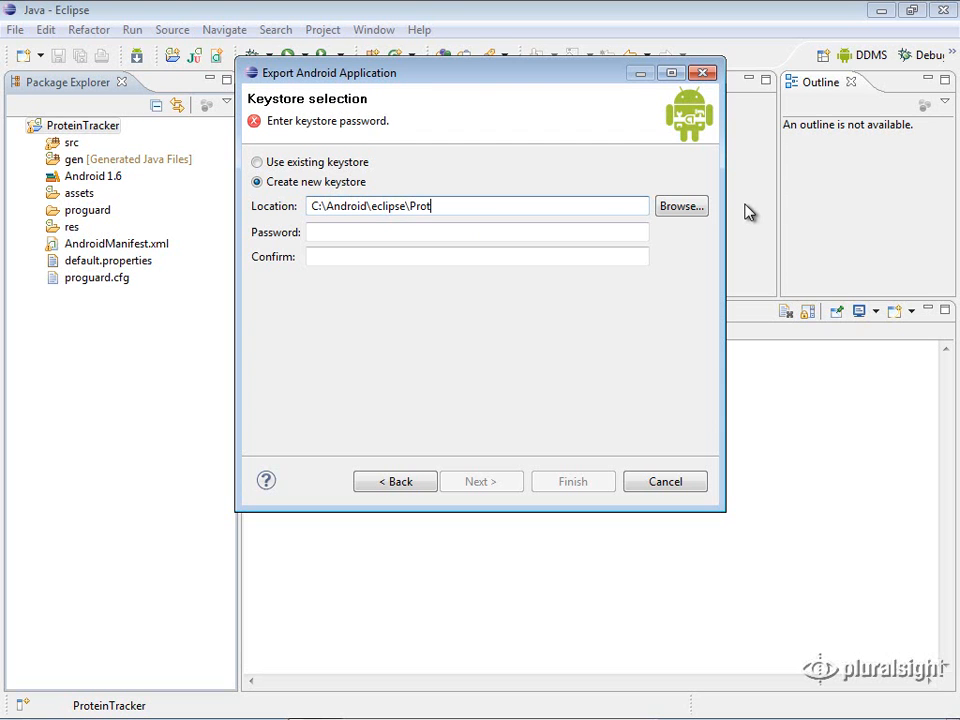
type("einTrackerStore")
Enter and confirm the keystore password, and continue to key creation.
left_click(332, 232)
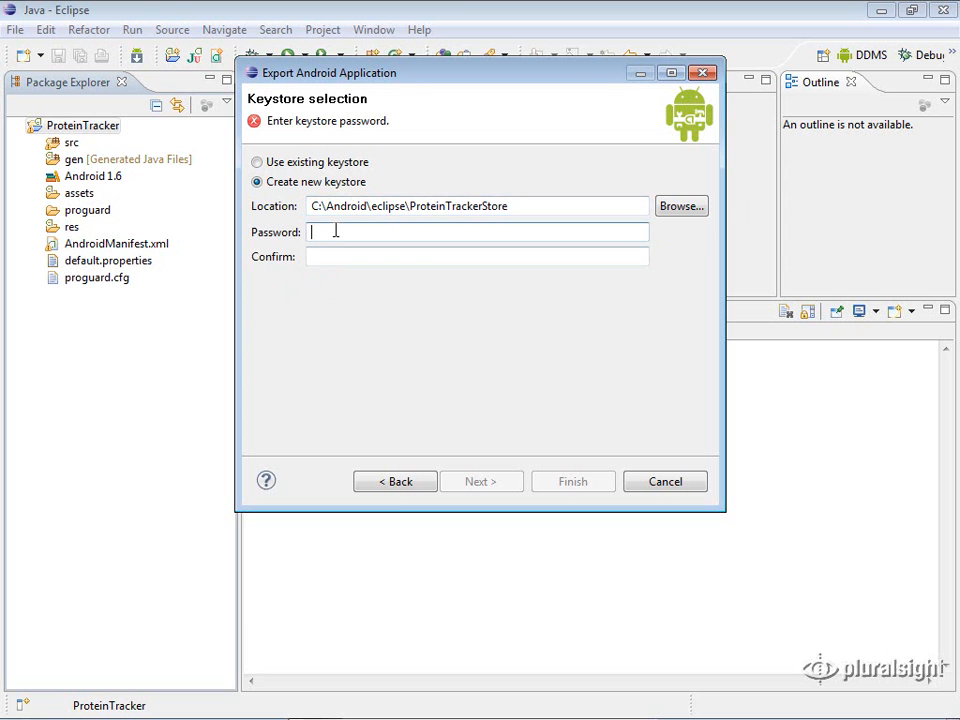
type("********")
key("Tab")
type("********")
left_click(467, 236)
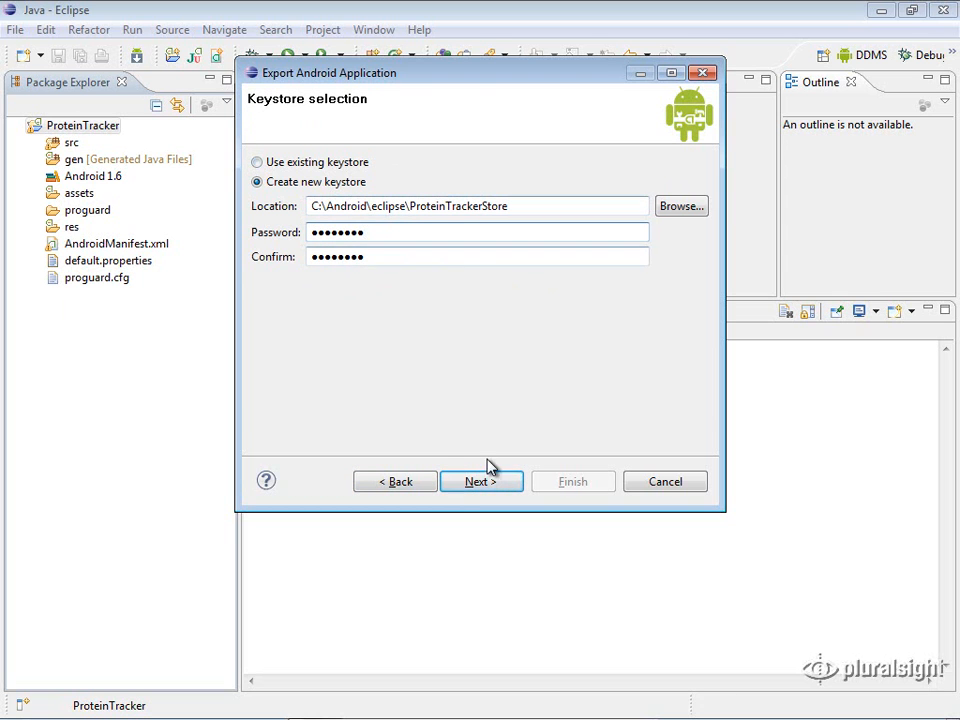
left_click(470, 484)
Set the key alias to Test Keystore, and enter and confirm the key password.
left_click(441, 167)
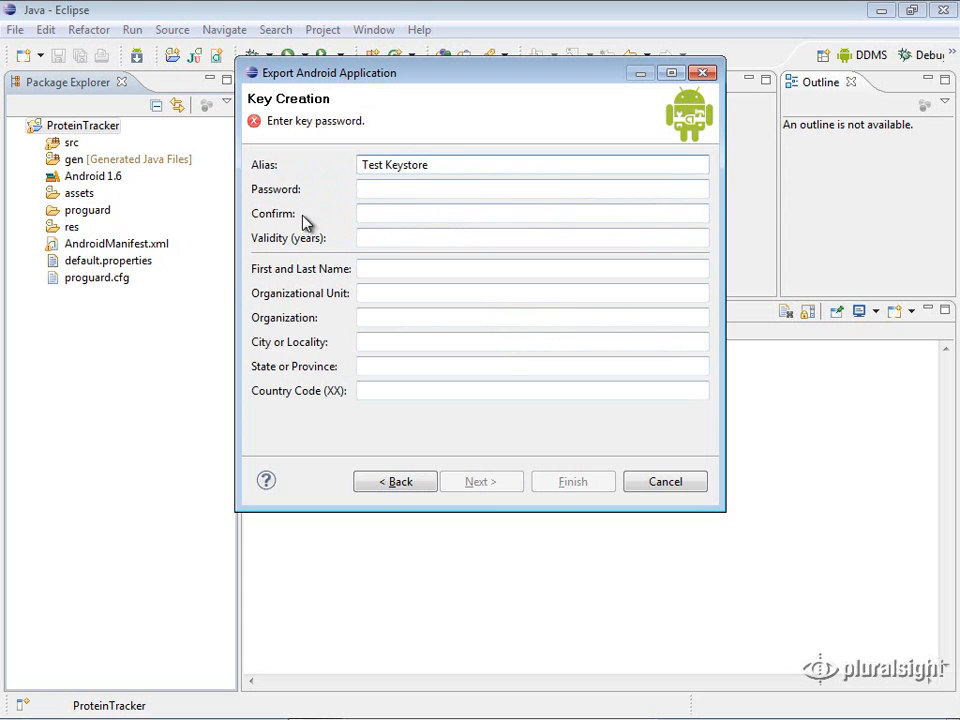
left_click(399, 191)
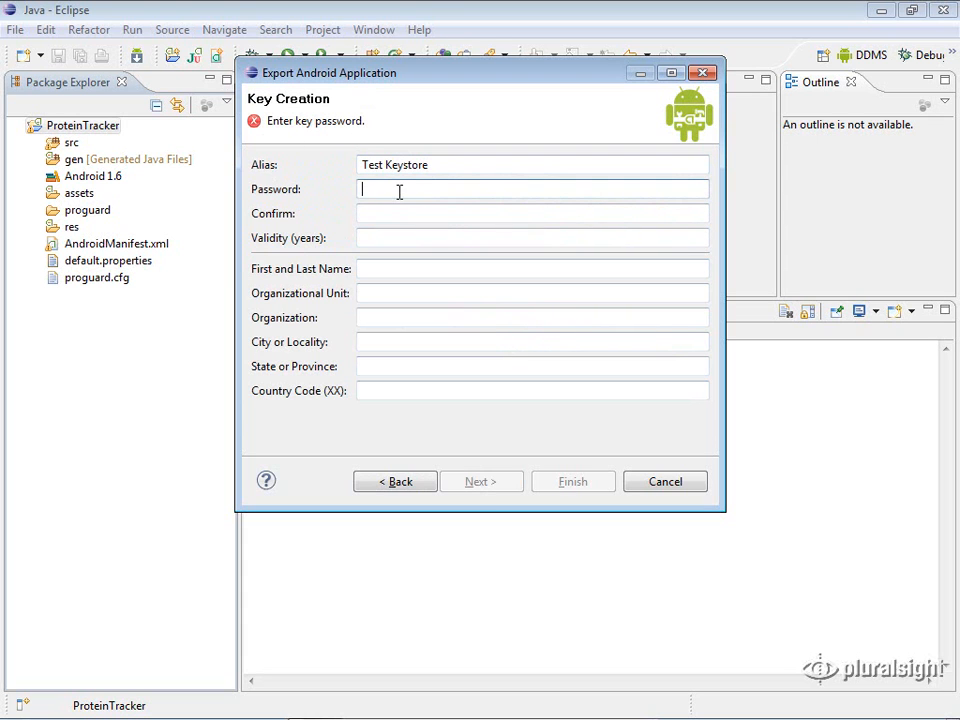
type("********")
key("Tab")
type("*********")
Set the key's validity to 100 years.
left_click(393, 237)
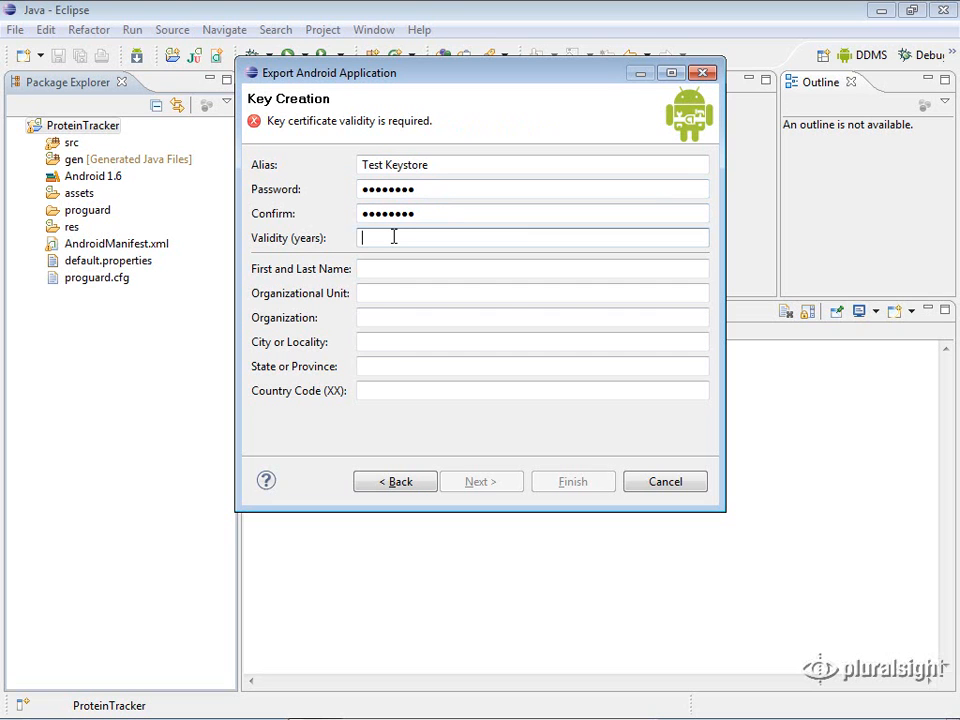
type("100")
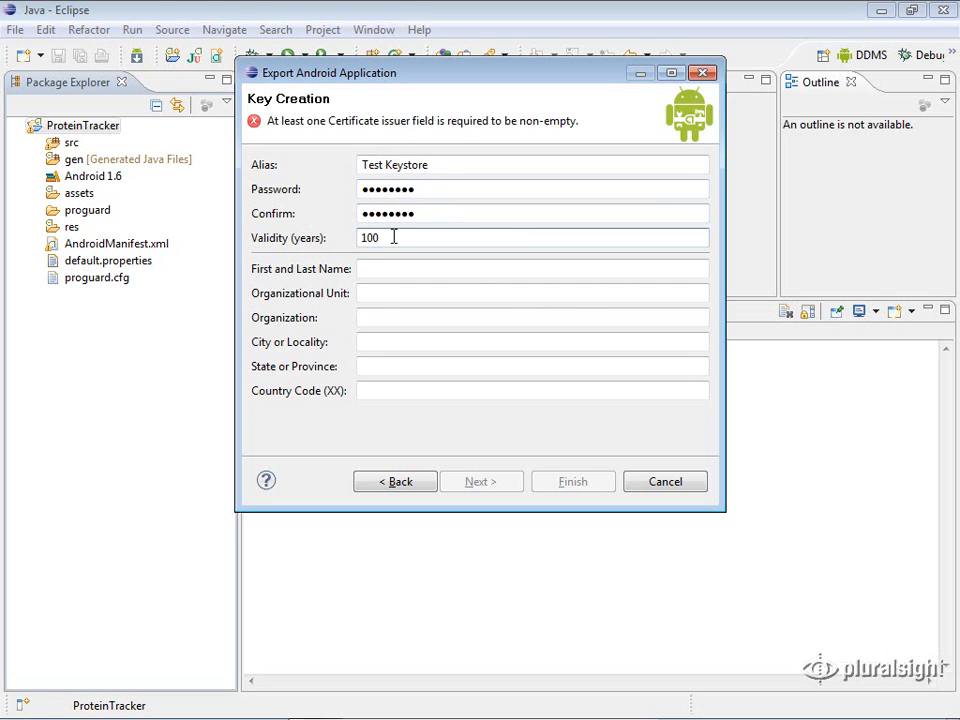
key("Tab")
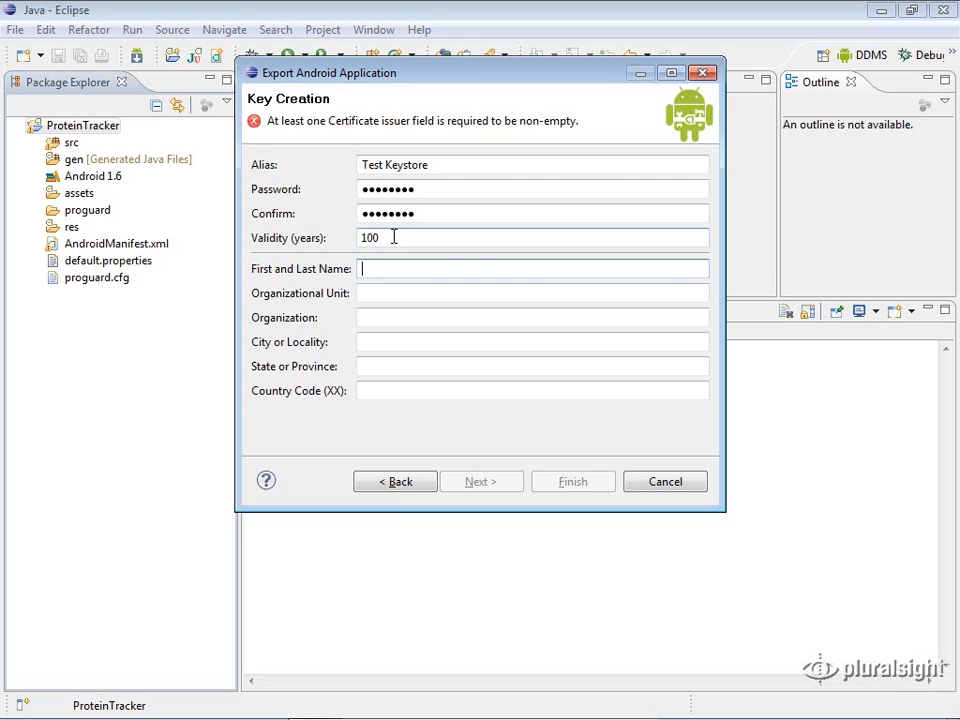
Enter the certificate issuer's first and last name, leave the other issuer fields empty, and continue to the destination settings.
type("Jog")
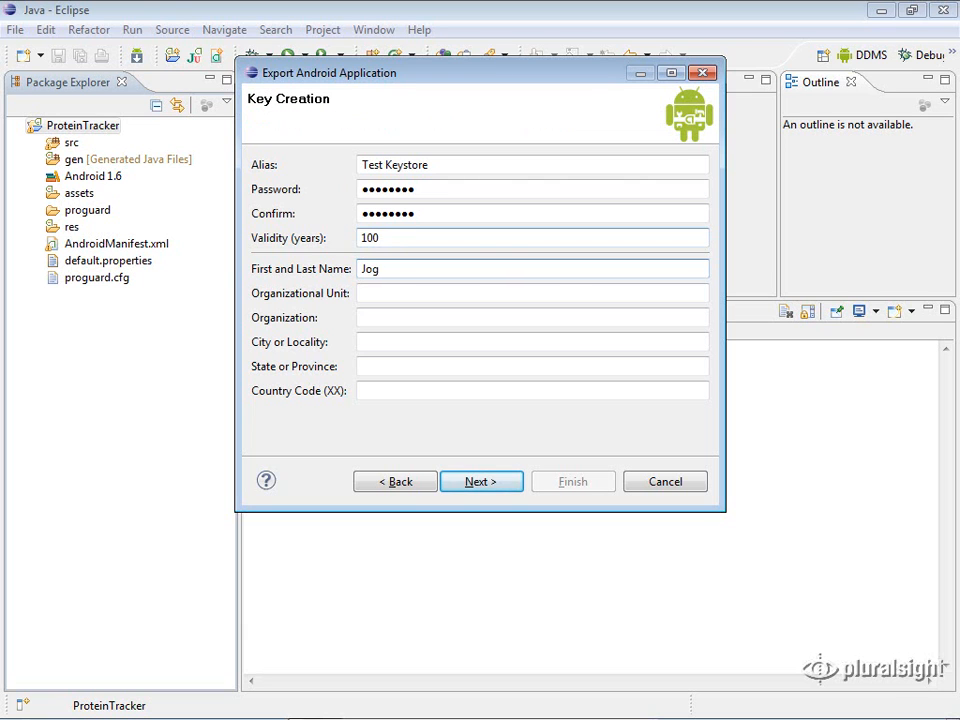
key("BackSpace")
type("hn Sonmez")
left_click(382, 295)
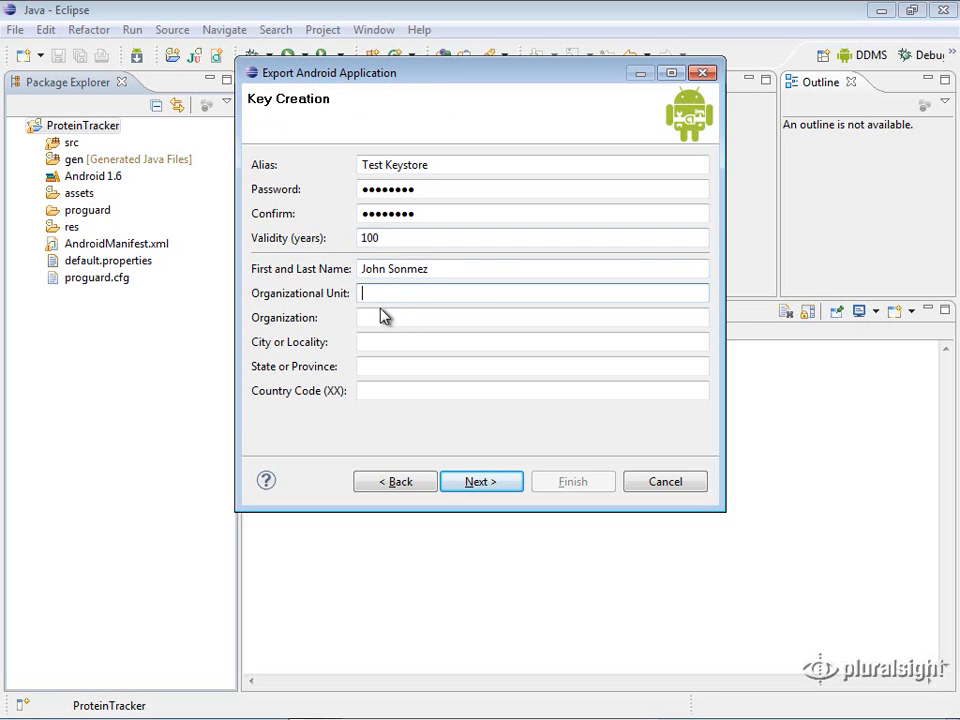
left_click(403, 319)
left_click(373, 342)
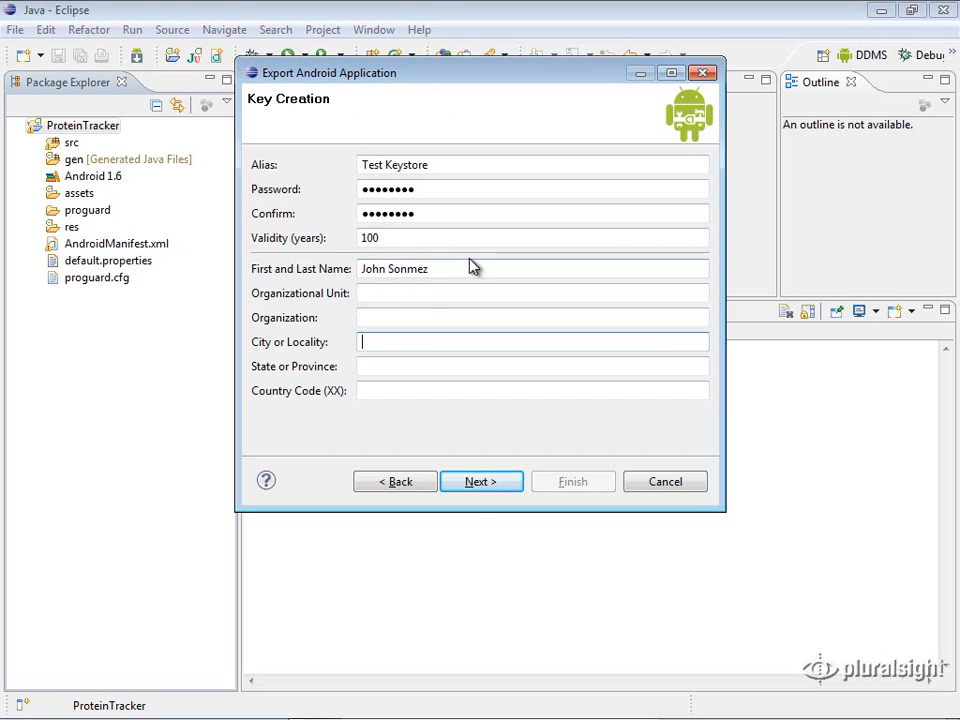
left_click(479, 483)
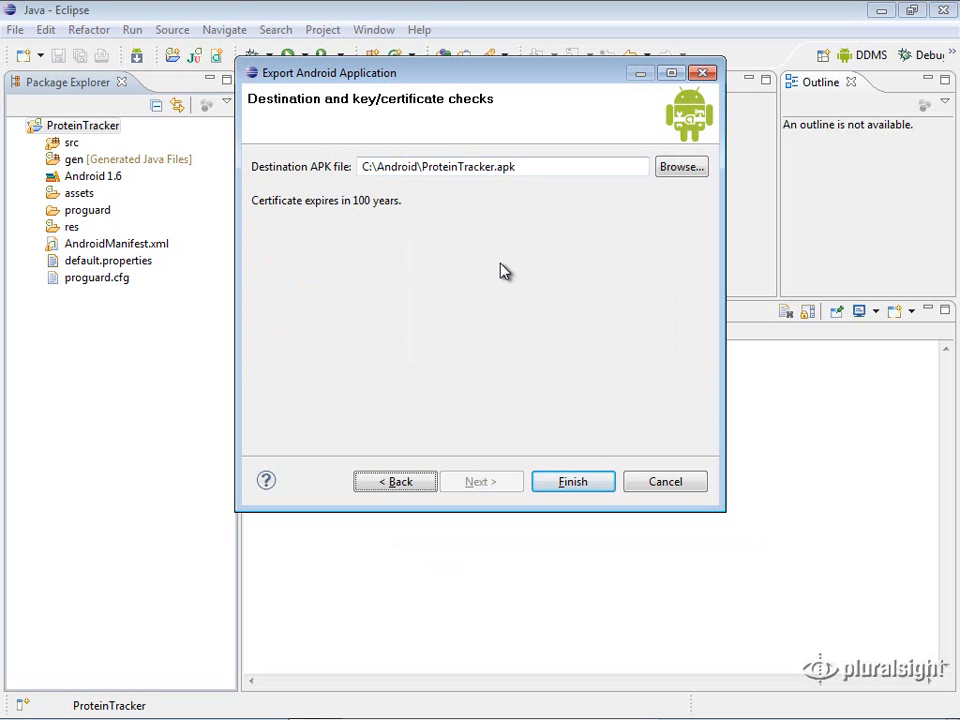
Keep C:\Android\ProteinTracker.apk as the destination APK file and finish the export.
left_click(429, 167)
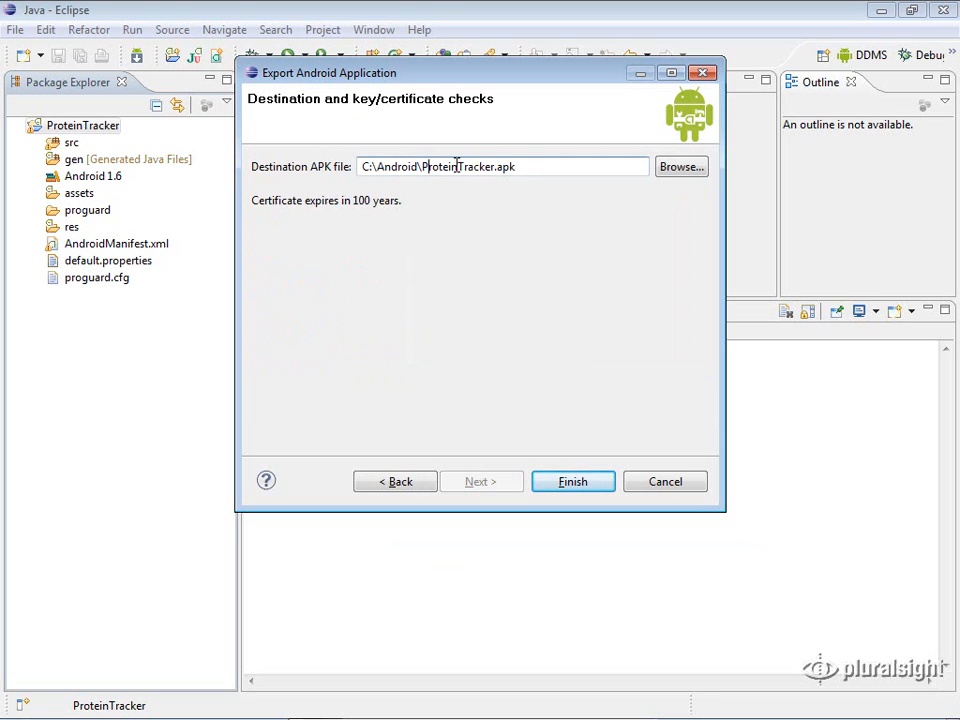
left_click_drag(525, 167, 424, 167)
left_click(424, 167)
left_click(568, 481)
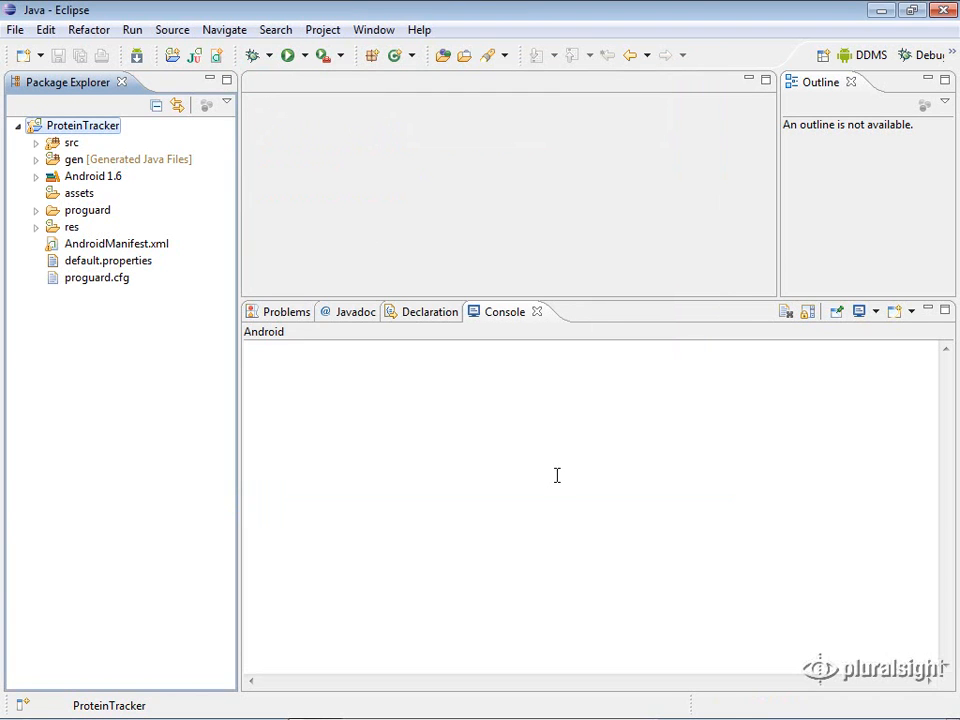
Browse to C:\Android in Windows Explorer and inspect the properties of the exported ProteinTracker.apk file.
left_click(552, 475)
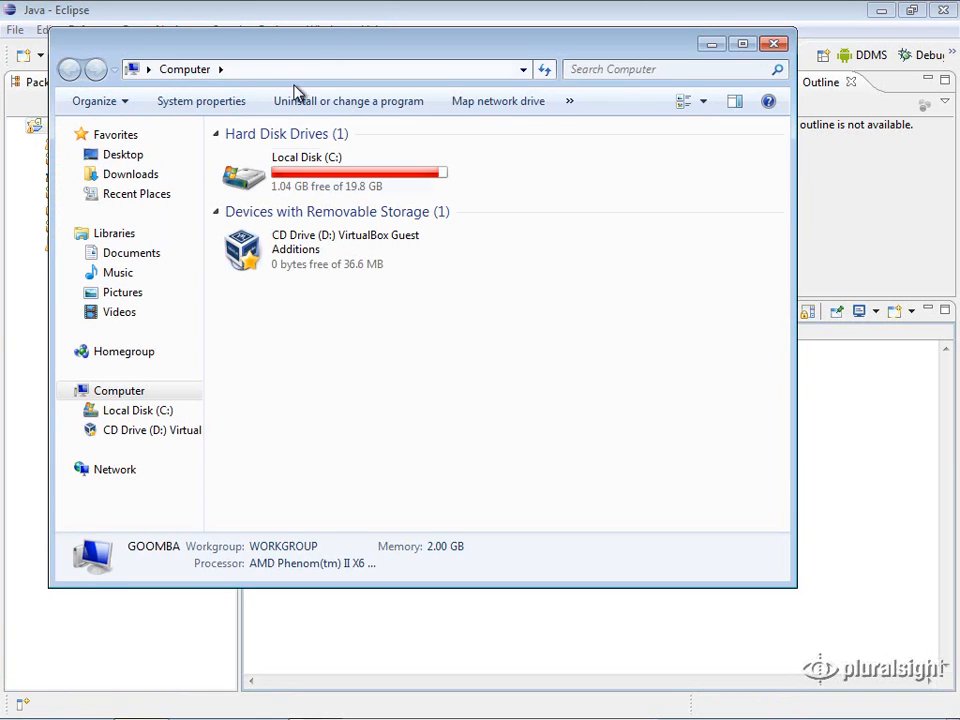
double_click(279, 184)
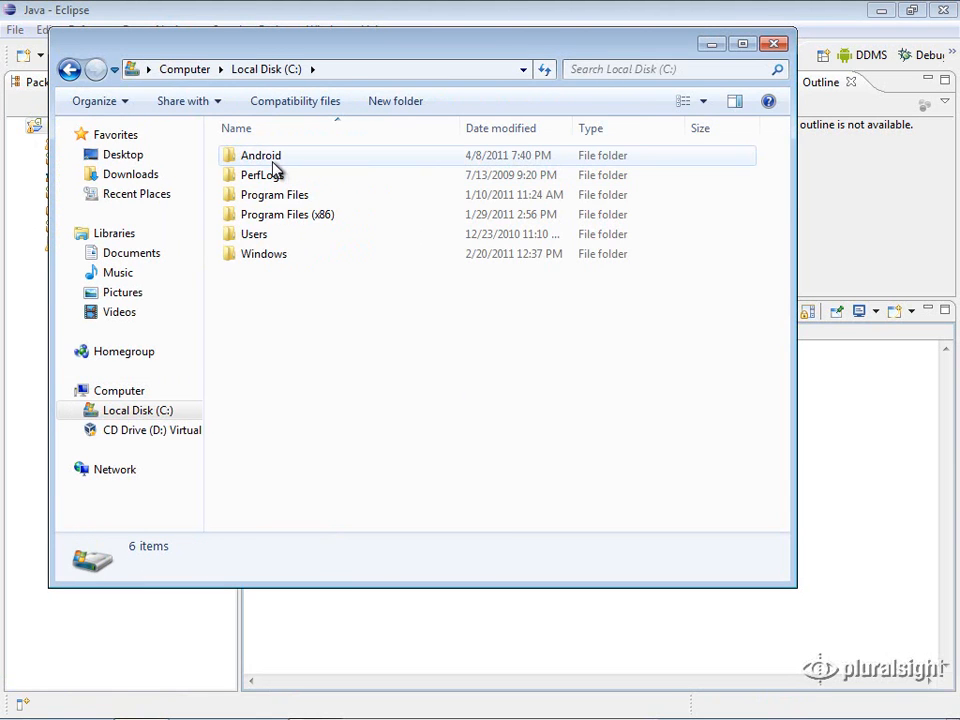
double_click(273, 162)
left_click(267, 205)
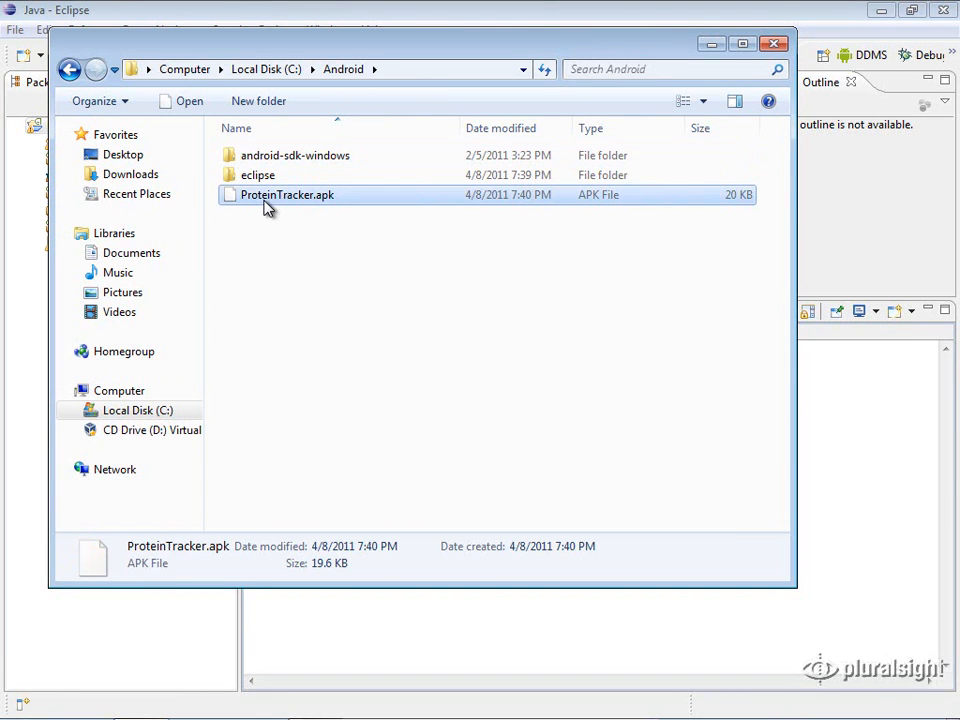
right_click(267, 205)
left_click(313, 408)
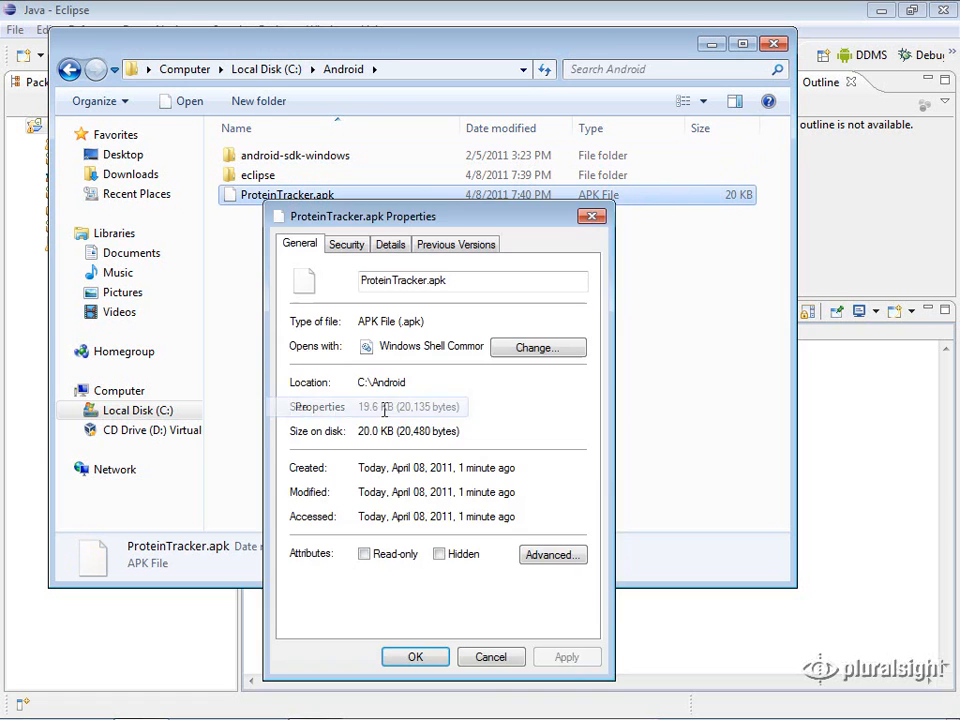
left_click(257, 165)
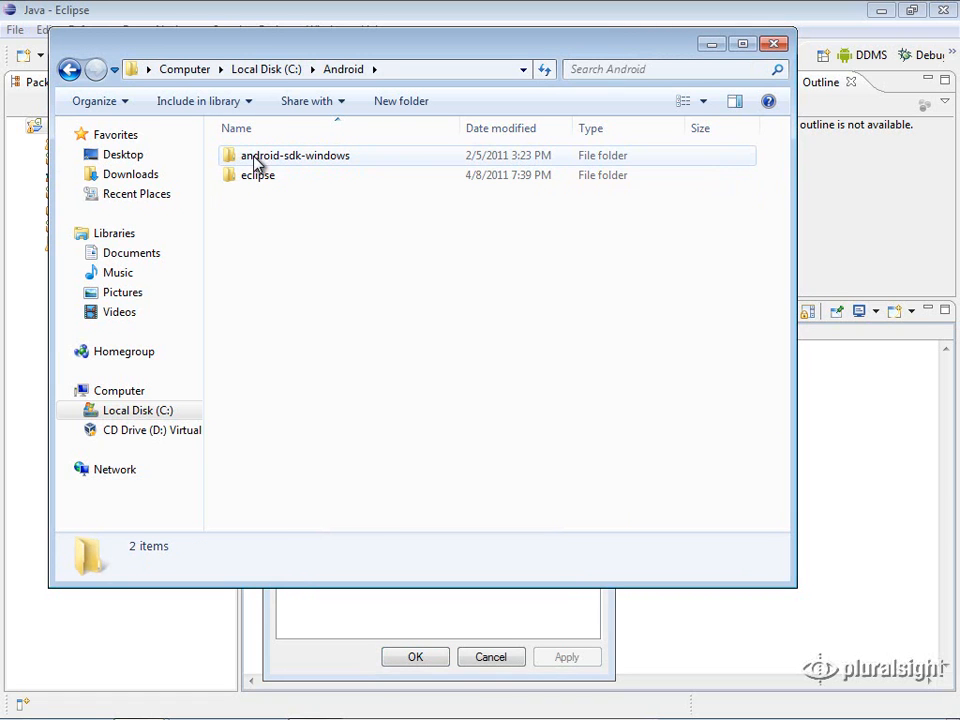